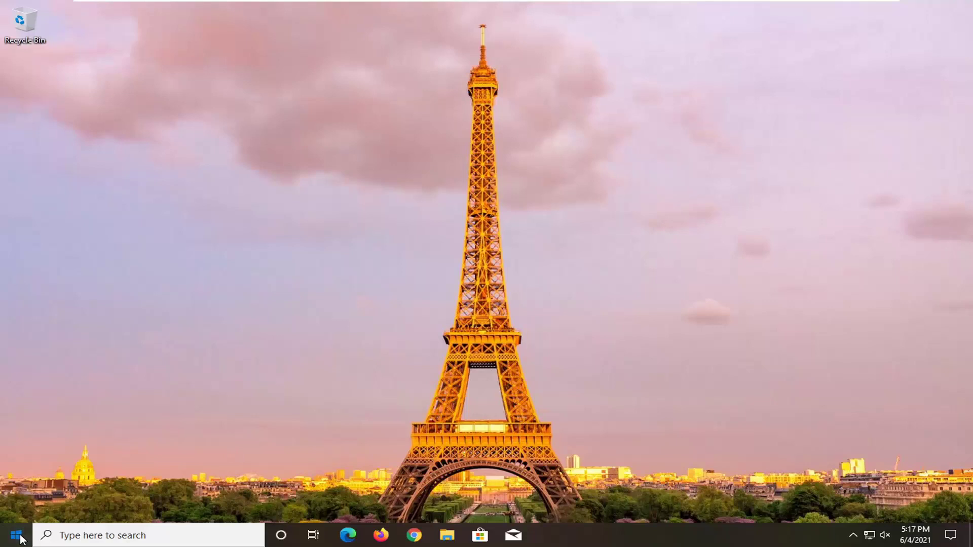
Open the Start menu to search for the Apps & features settings page.
click(19, 537)
text(apps)
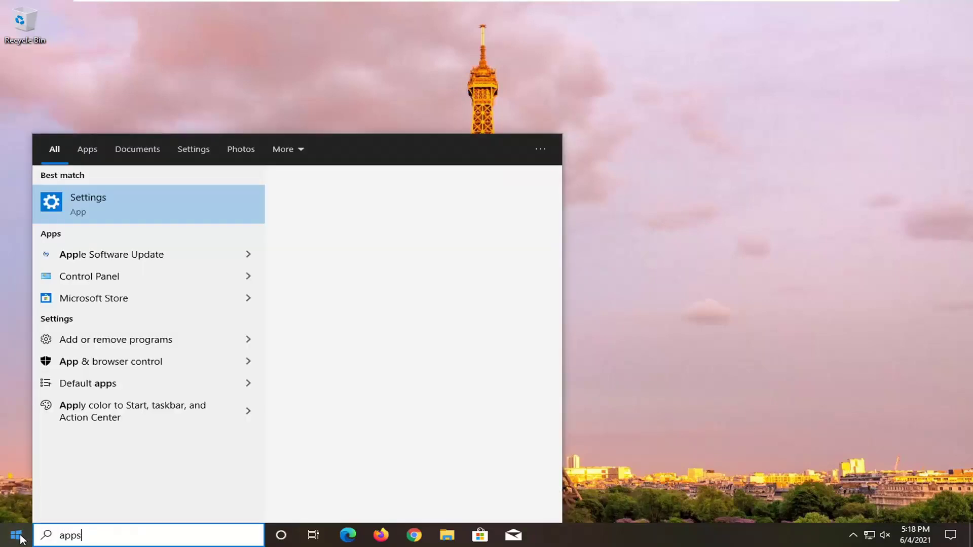
text( and featur)
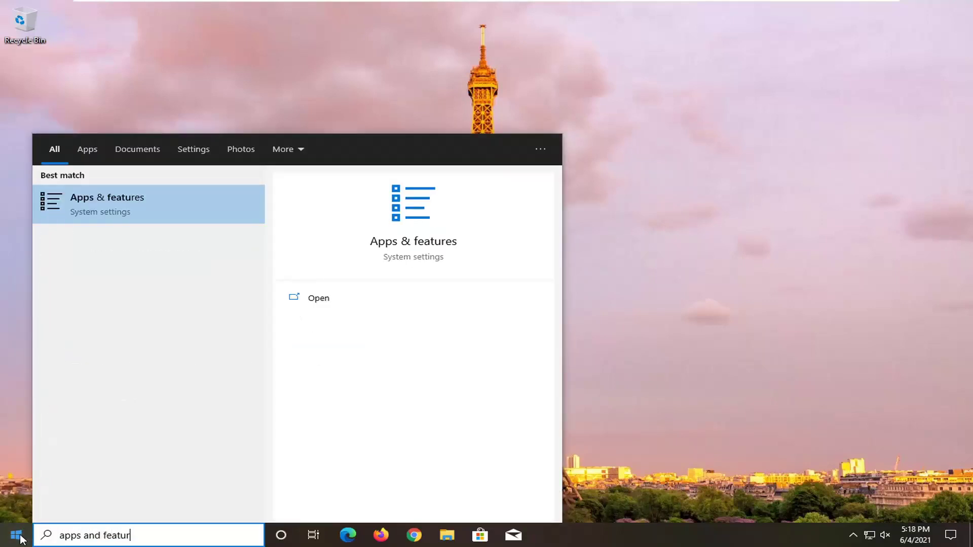
text(es)
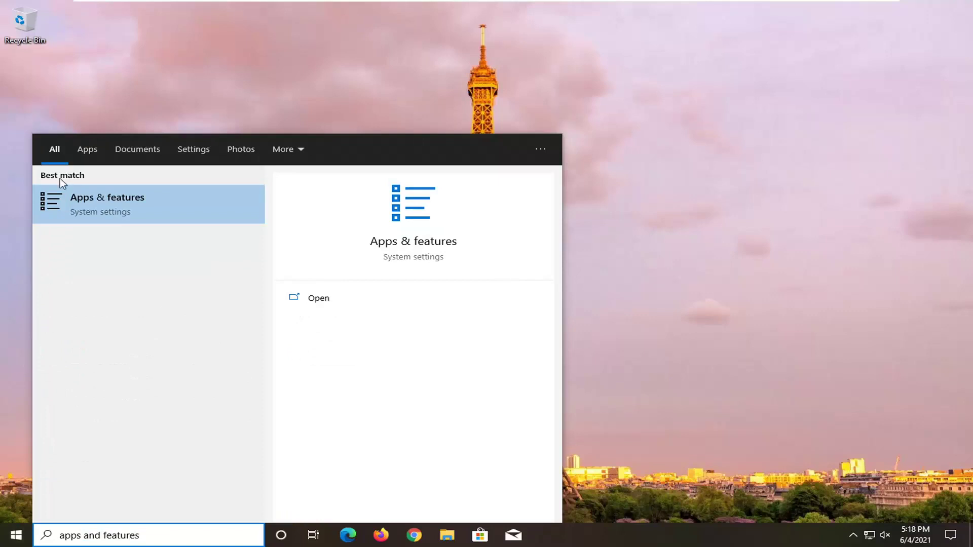
Go from Apps & features to Optional features and clear the installed-features search box.
click(82, 214)
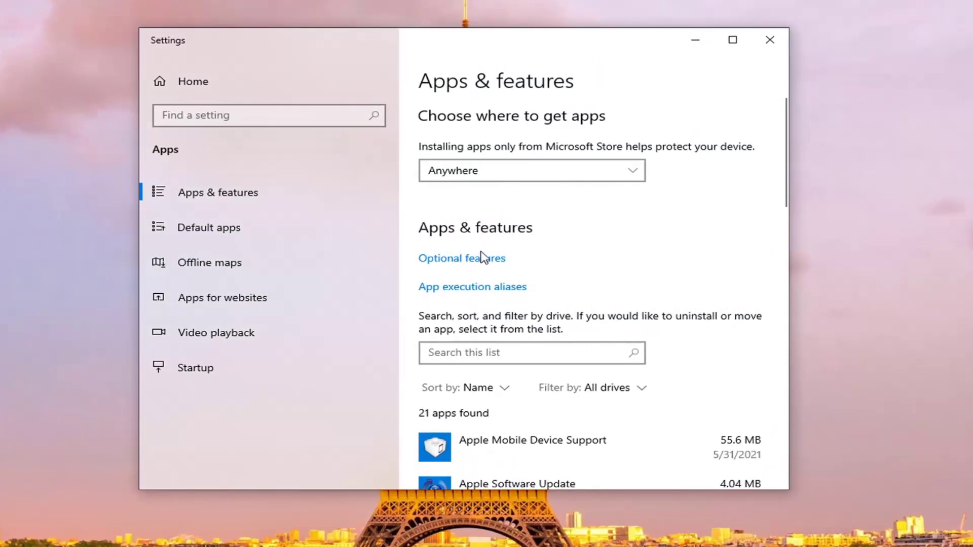
click(463, 258)
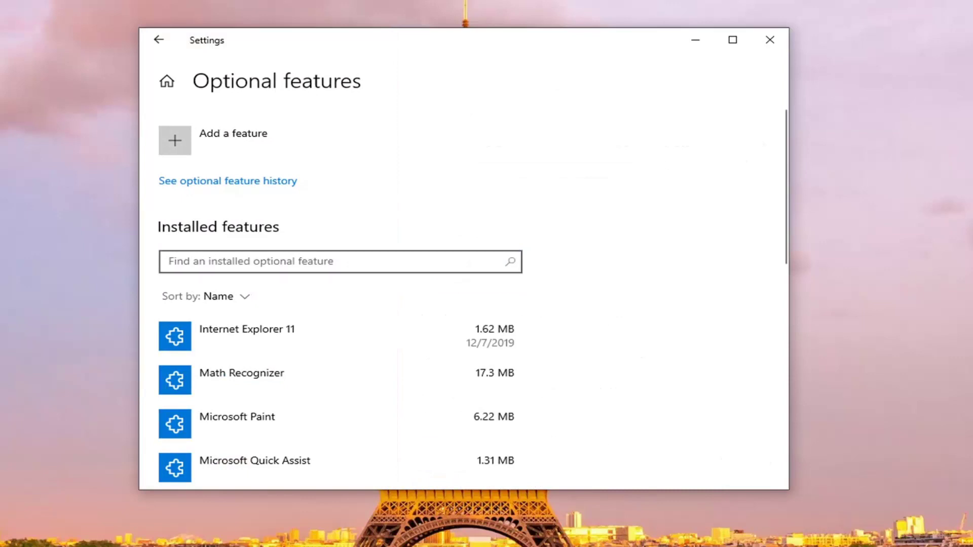
text(w)
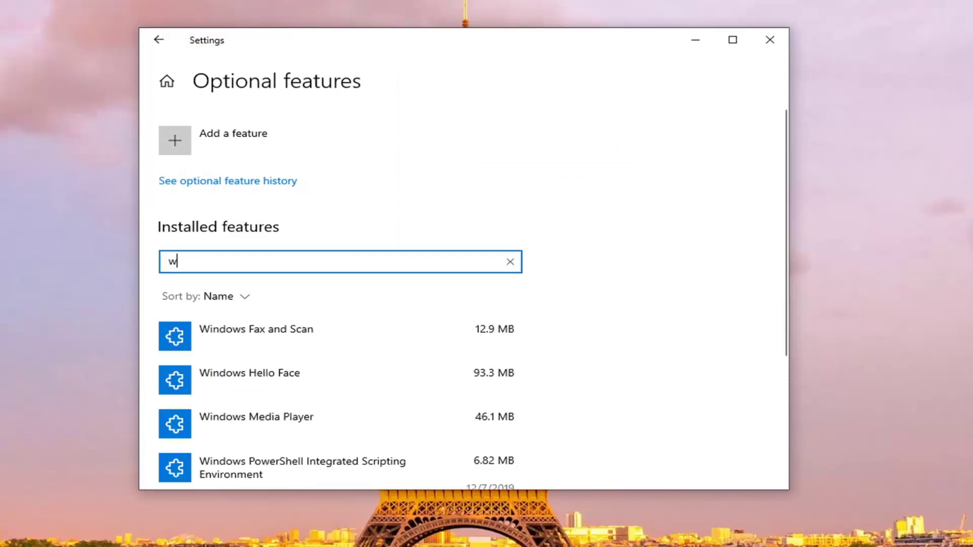
text(ireless dis)
key(ctrl+a)
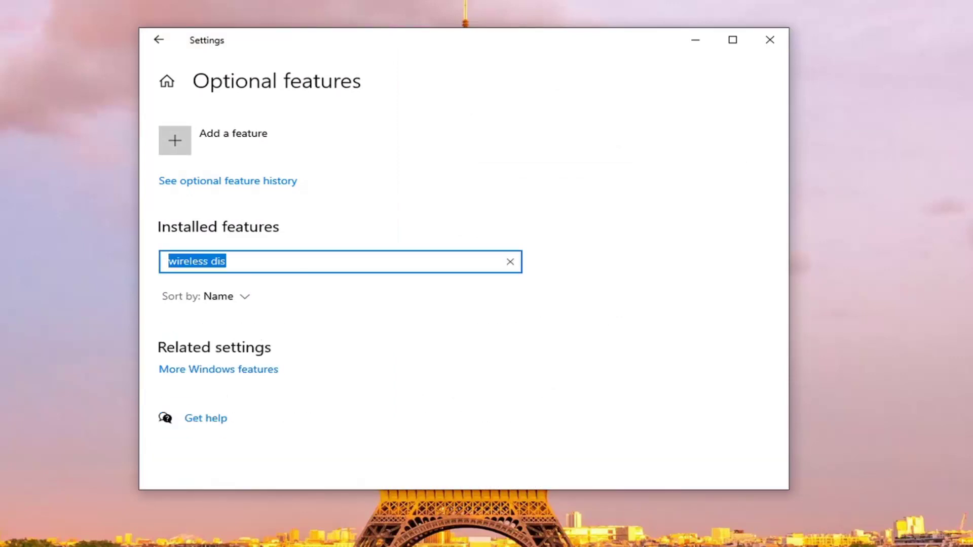
key(BackSpace)
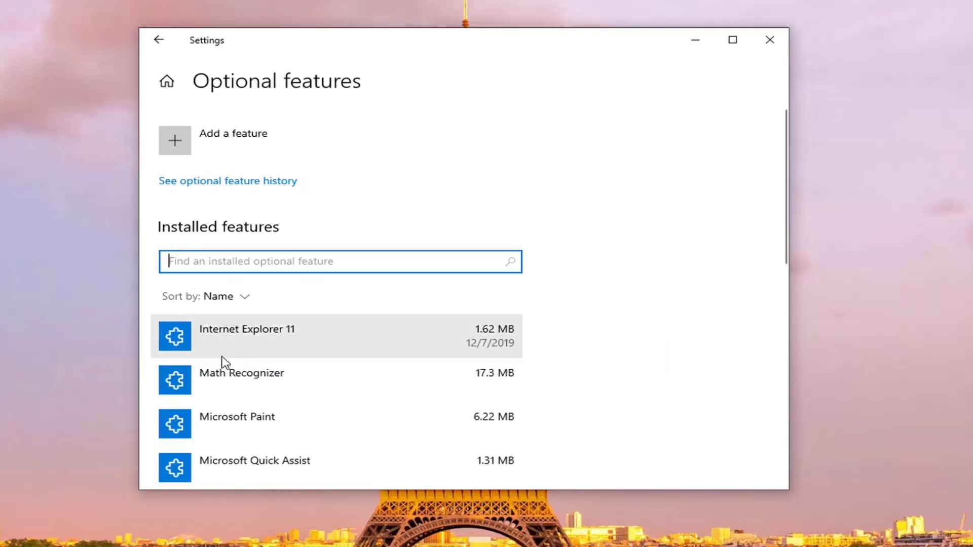
Install Wireless Display from the Add an optional feature list.
click(213, 145)
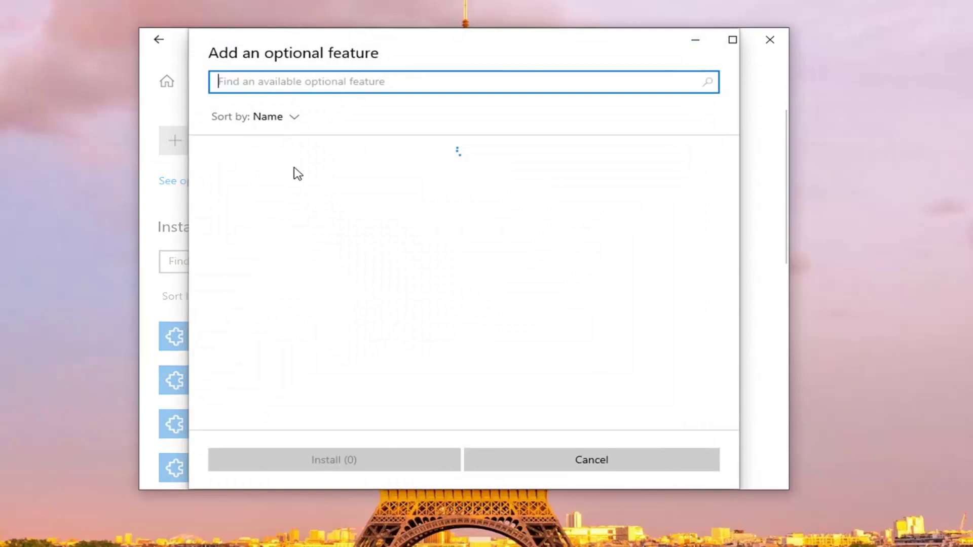
text(wirele)
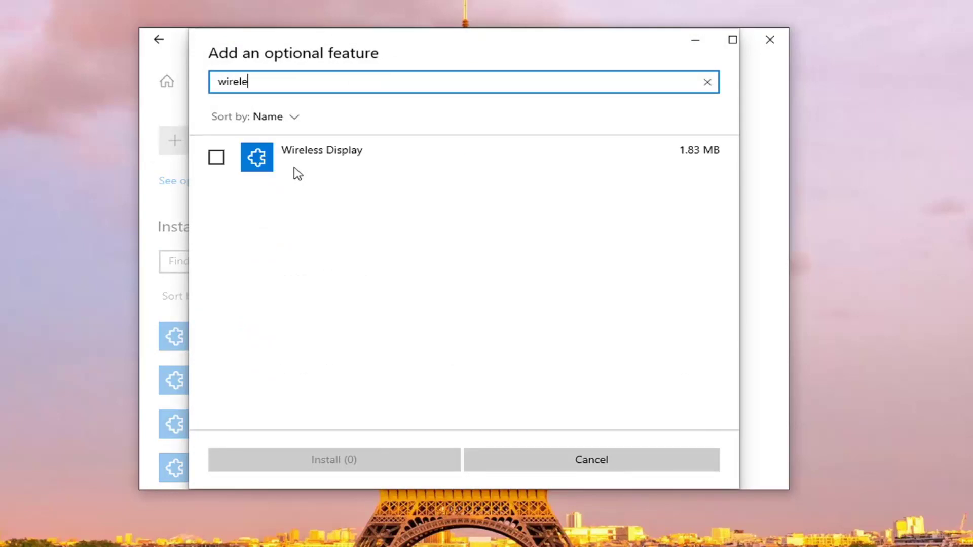
text(ss display)
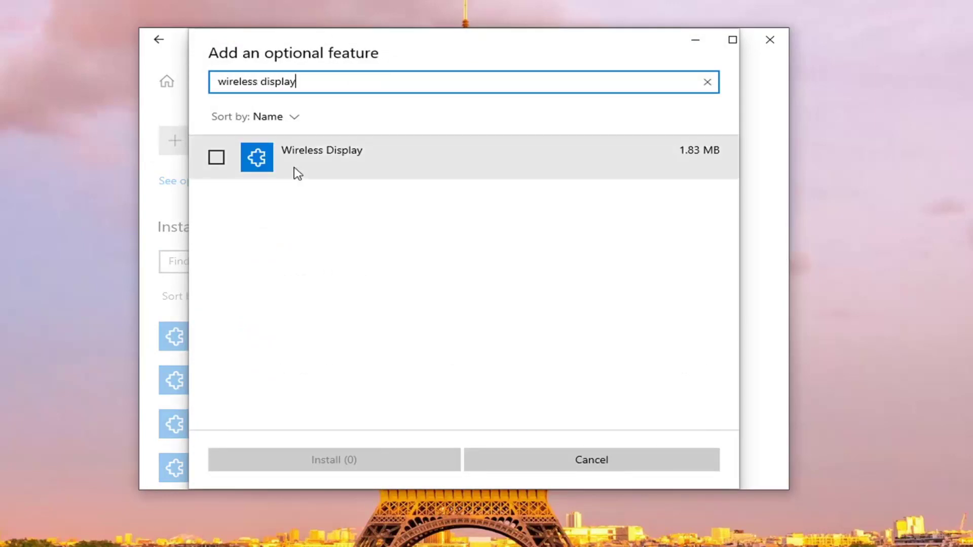
click(217, 158)
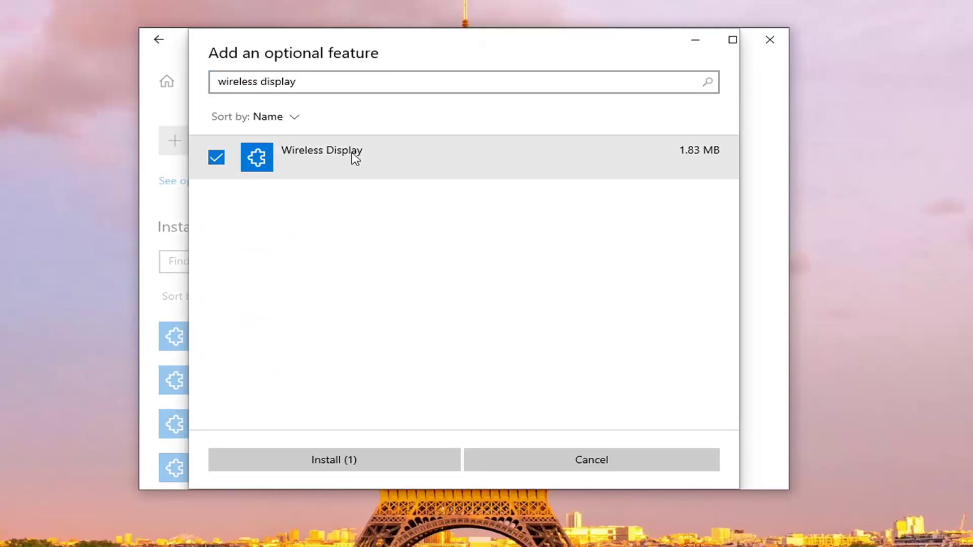
click(357, 461)
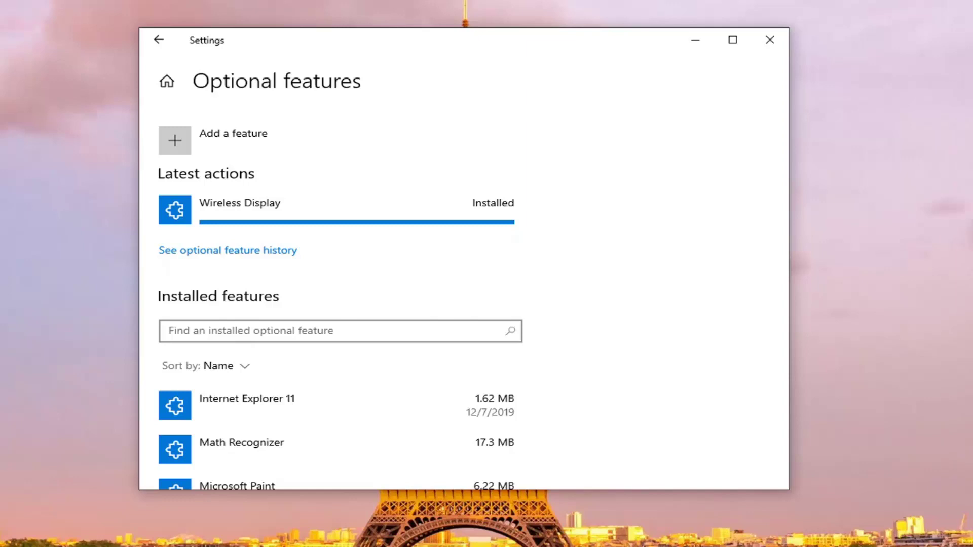
Expand the Wireless Display entry under Installed features, then close the Settings window.
click(325, 333)
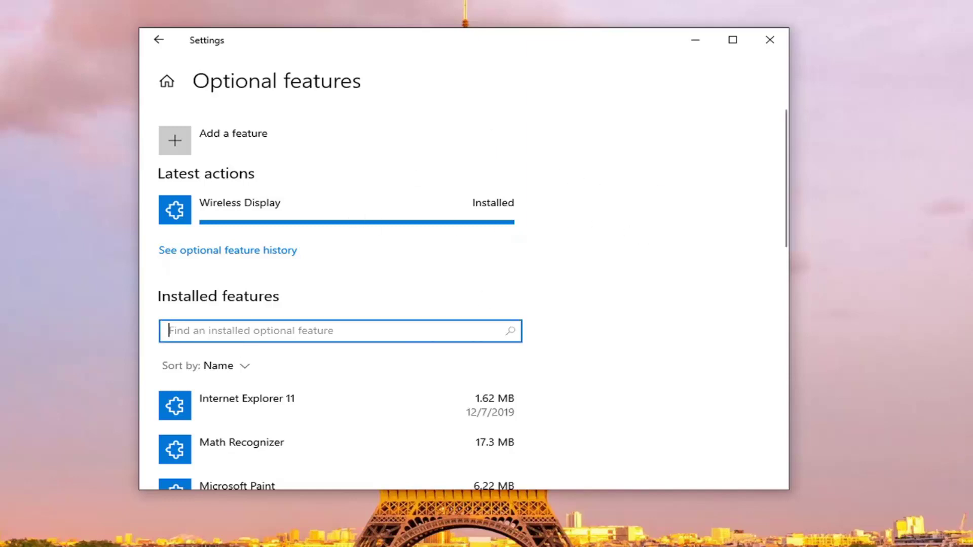
text(wireless)
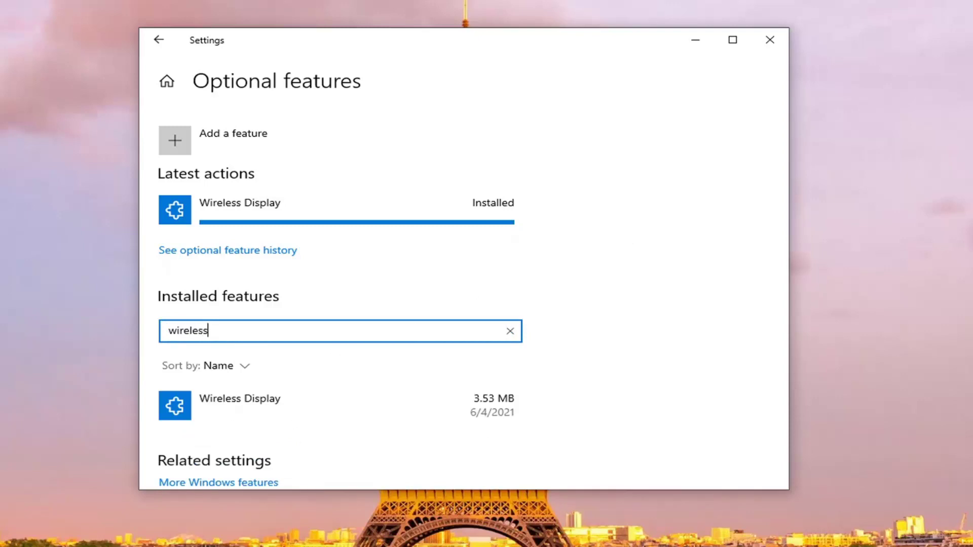
scroll(339, 341, down, 2)
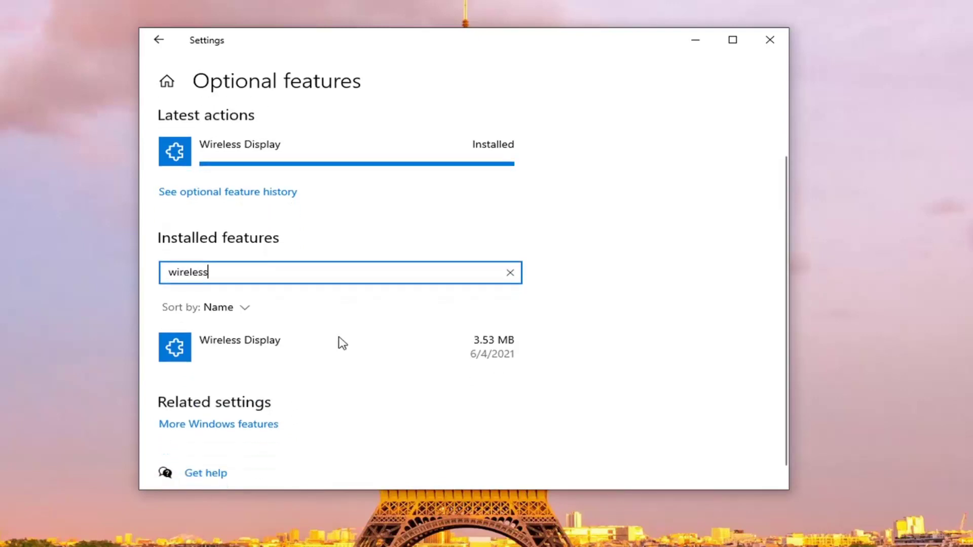
click(266, 358)
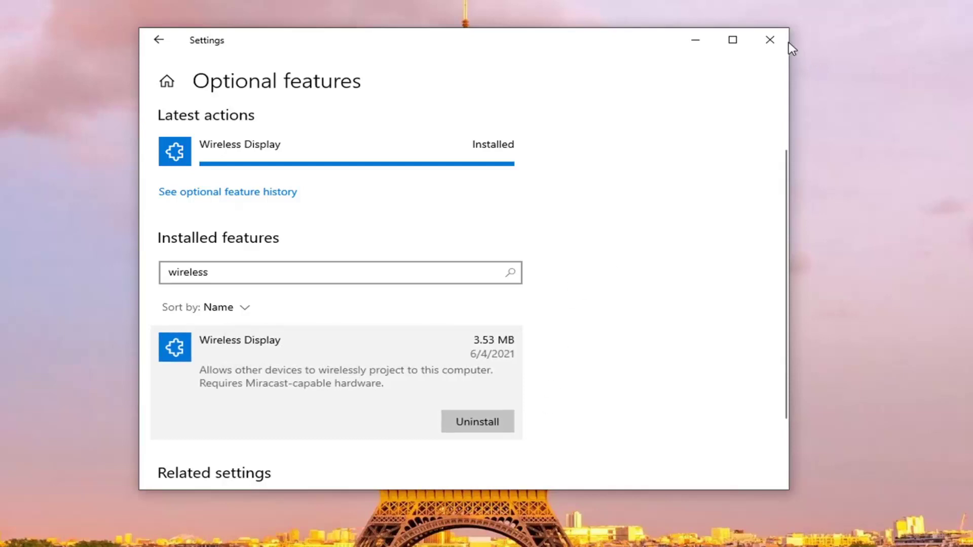
click(770, 40)
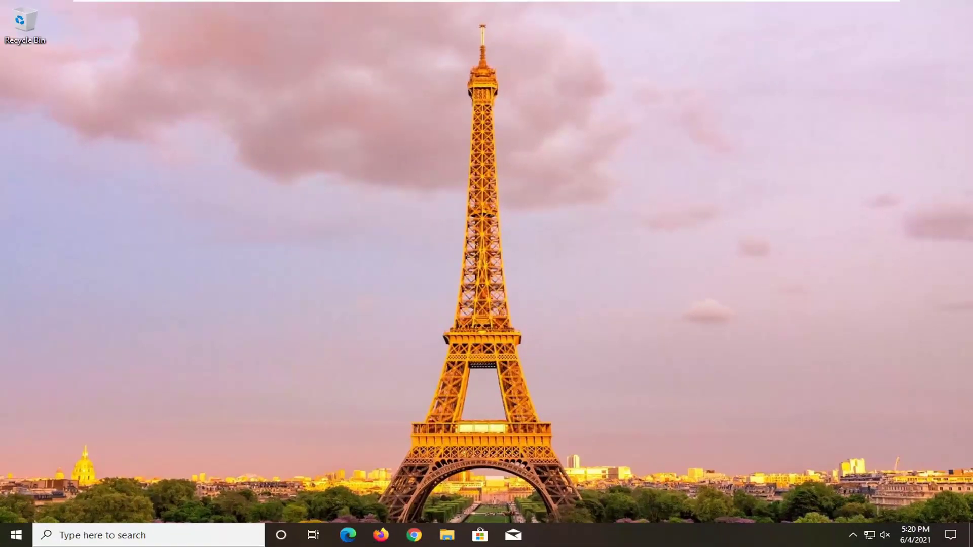